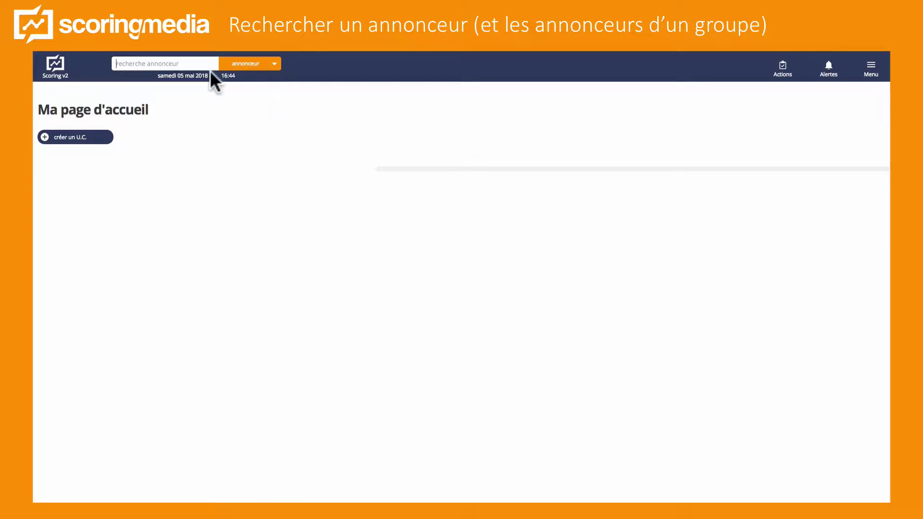
Step: Search for advertisers matching "dior", keeping the search type set to annonceur
{"action": "left_click", "coordinate": [152, 62]}
{"action": "left_click", "coordinate": [234, 67]}
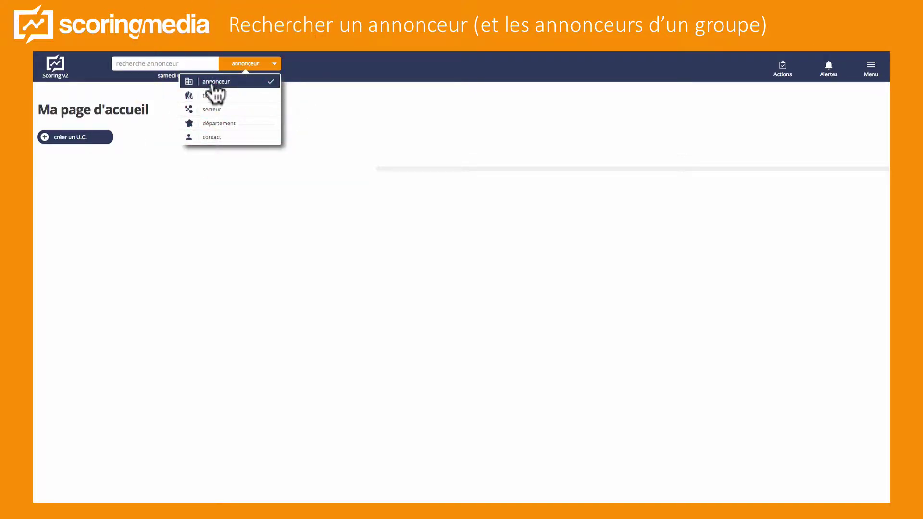
{"action": "left_click", "coordinate": [304, 81]}
{"action": "left_click", "coordinate": [168, 62]}
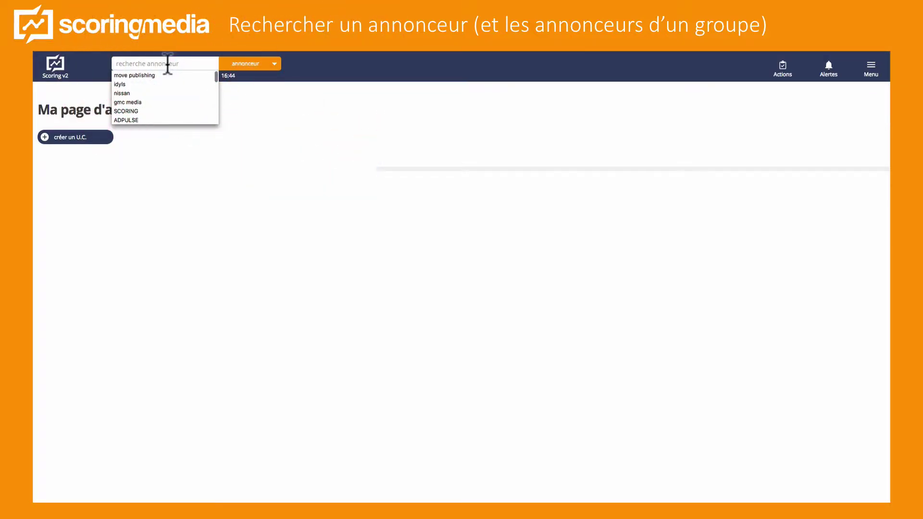
{"action": "type", "text": "dior"}
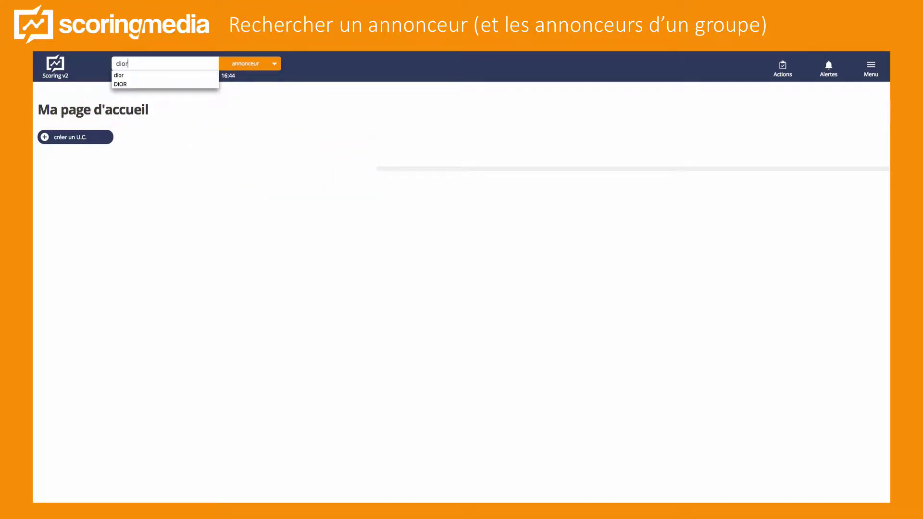
{"action": "key", "text": "Return"}
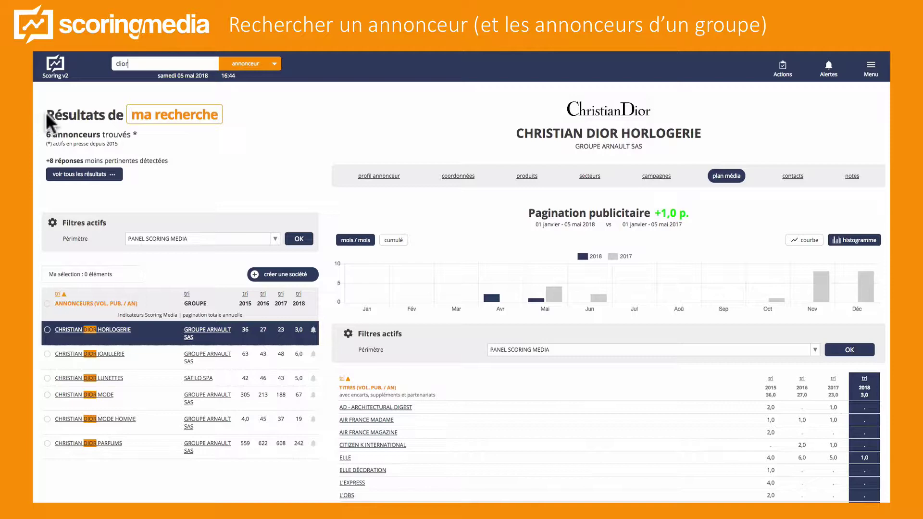
Step: Review the result summary, show all results including the less relevant ones, and look through the full advertiser list
{"action": "left_click_drag", "start_coordinate": [46, 115], "coordinate": [220, 116]}
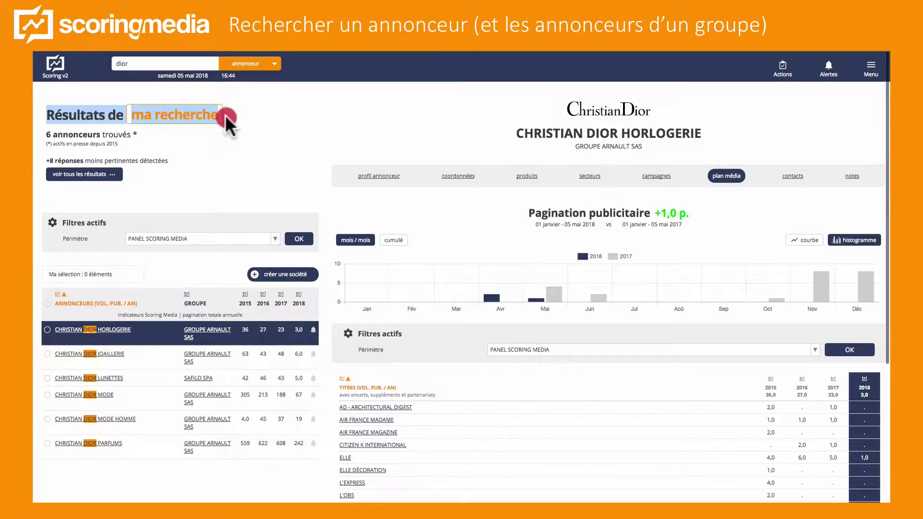
{"action": "left_click", "coordinate": [224, 115]}
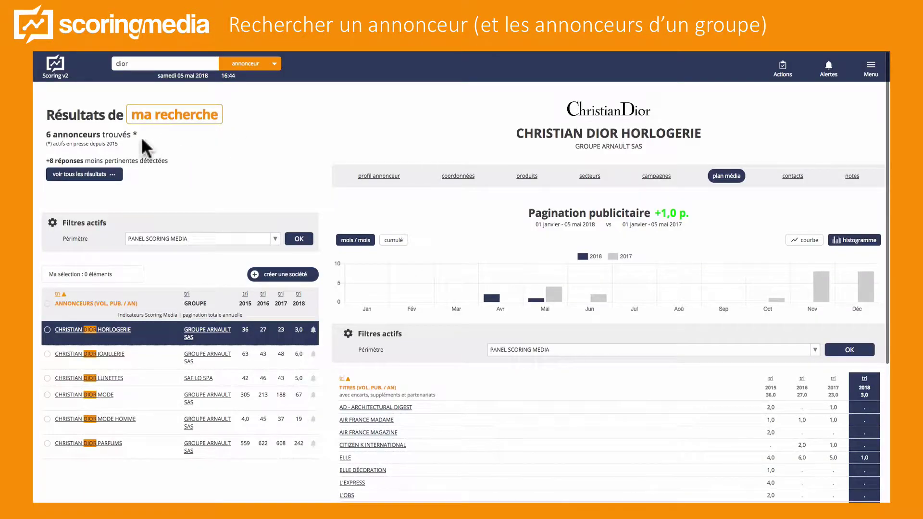
{"action": "left_click_drag", "start_coordinate": [45, 134], "coordinate": [142, 138]}
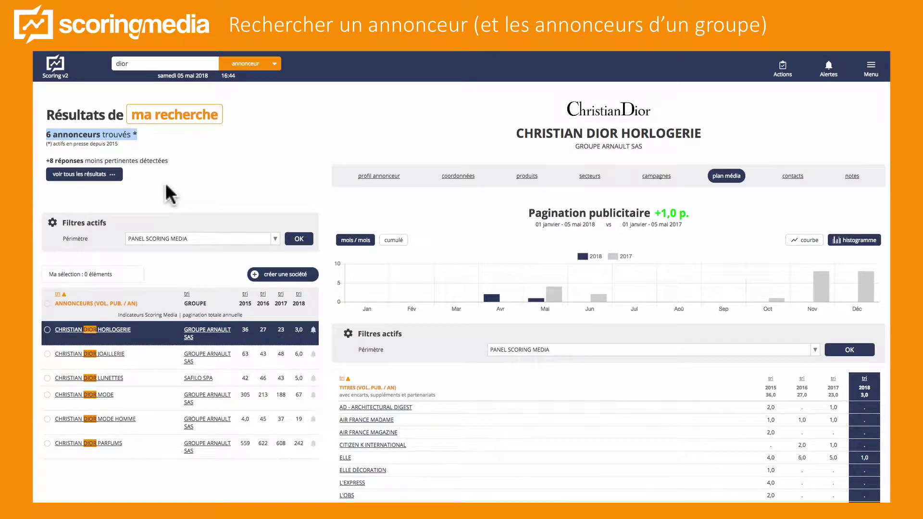
{"action": "left_click", "coordinate": [52, 161]}
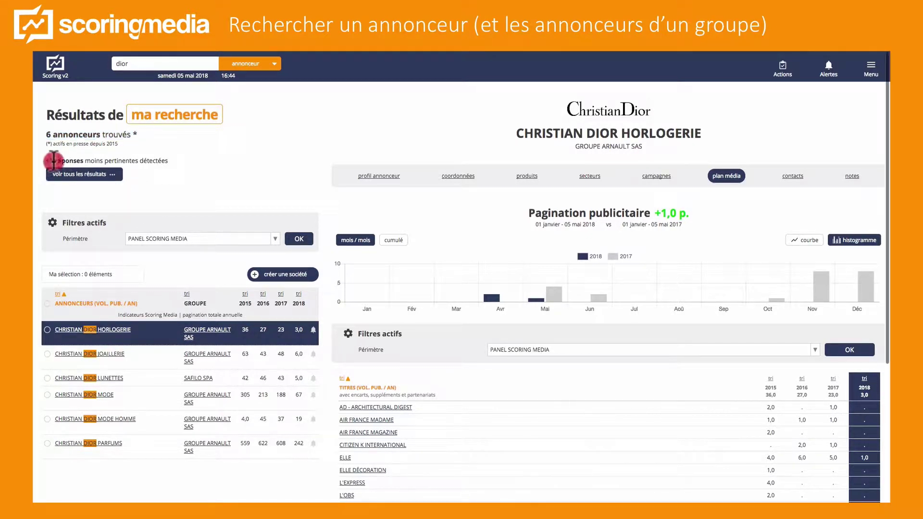
{"action": "left_click_drag", "start_coordinate": [53, 161], "coordinate": [184, 161]}
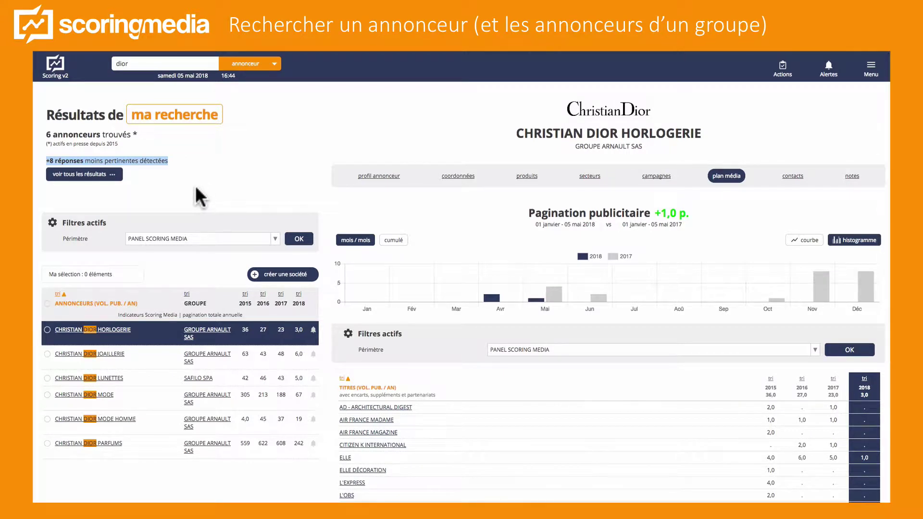
{"action": "left_click", "coordinate": [60, 176]}
{"action": "left_click", "coordinate": [59, 175]}
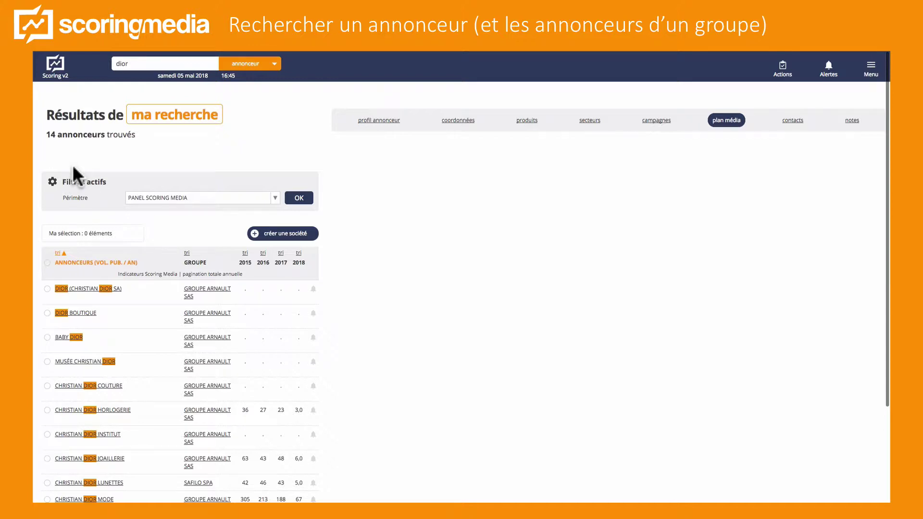
{"action": "scroll", "coordinate": [73, 165], "scroll_direction": "down", "scroll_amount": 5}
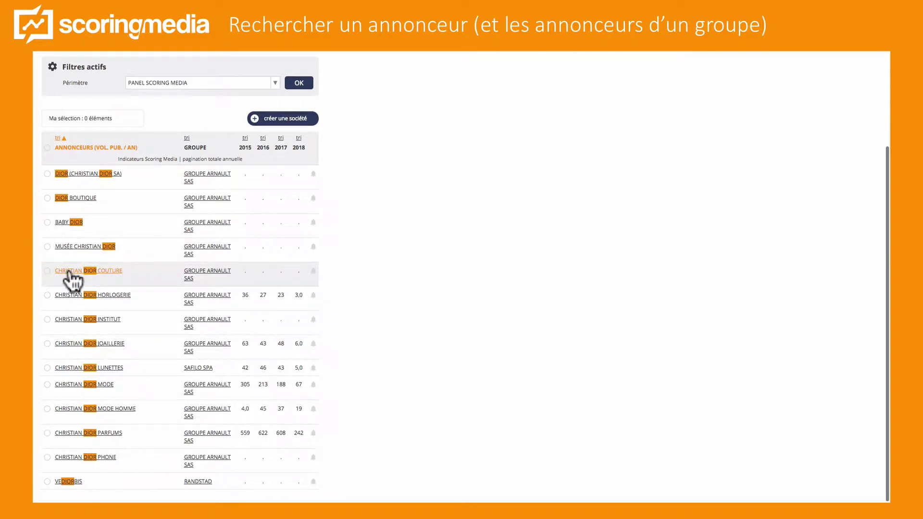
{"action": "scroll", "coordinate": [77, 276], "scroll_direction": "up", "scroll_amount": 3}
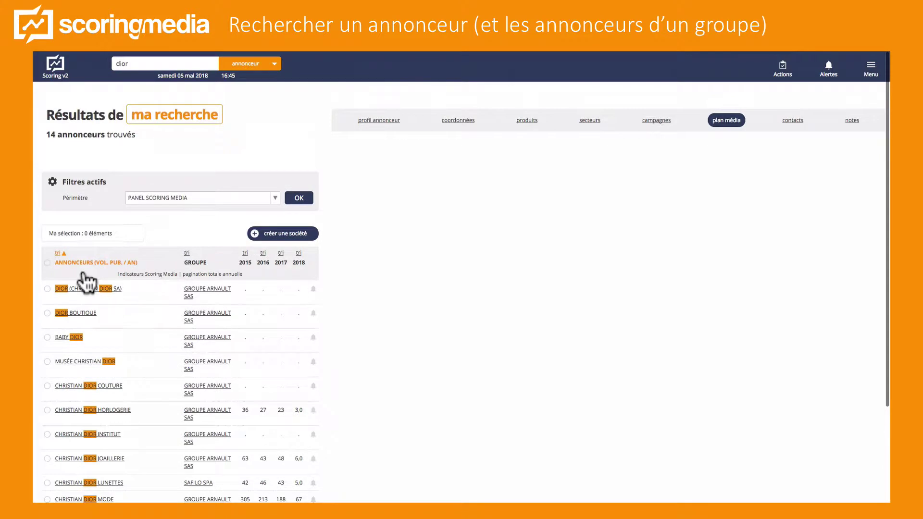
Step: Run the "dior" advertiser search again and restrict the results' perimeter to the UC FÉMININS list of eight titles
{"action": "left_click", "coordinate": [124, 63]}
{"action": "key", "text": "Return"}
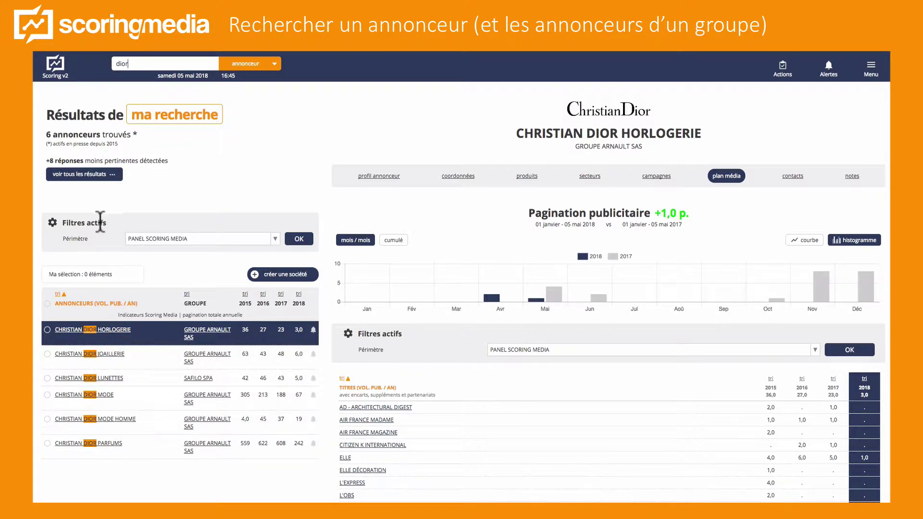
{"action": "left_click_drag", "start_coordinate": [62, 221], "coordinate": [108, 222]}
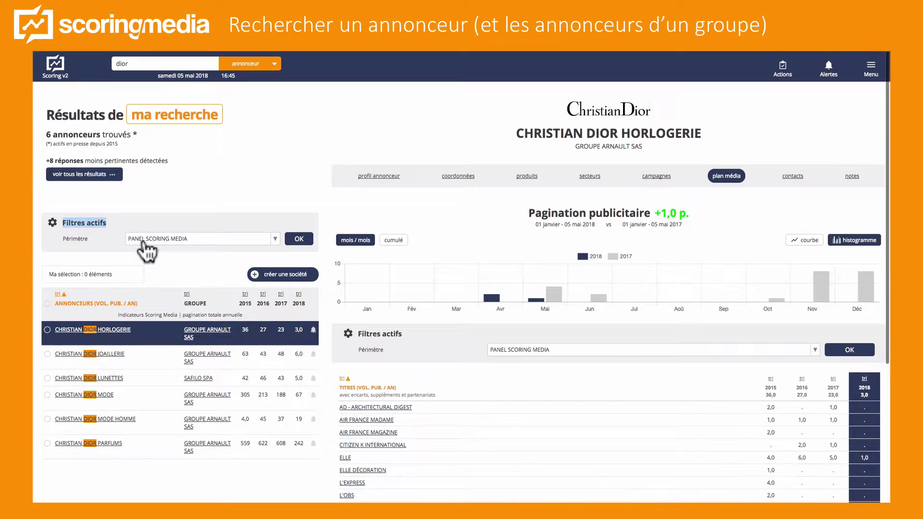
{"action": "left_click", "coordinate": [274, 238]}
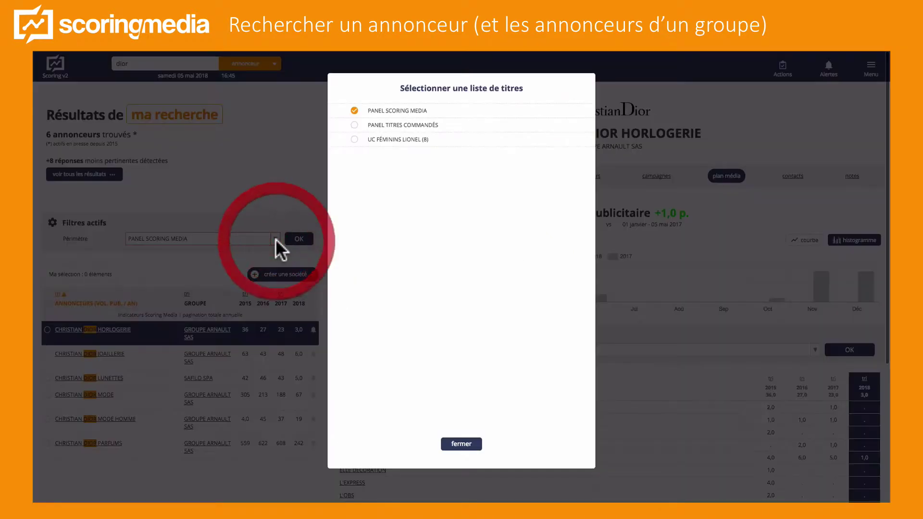
{"action": "left_click", "coordinate": [355, 140]}
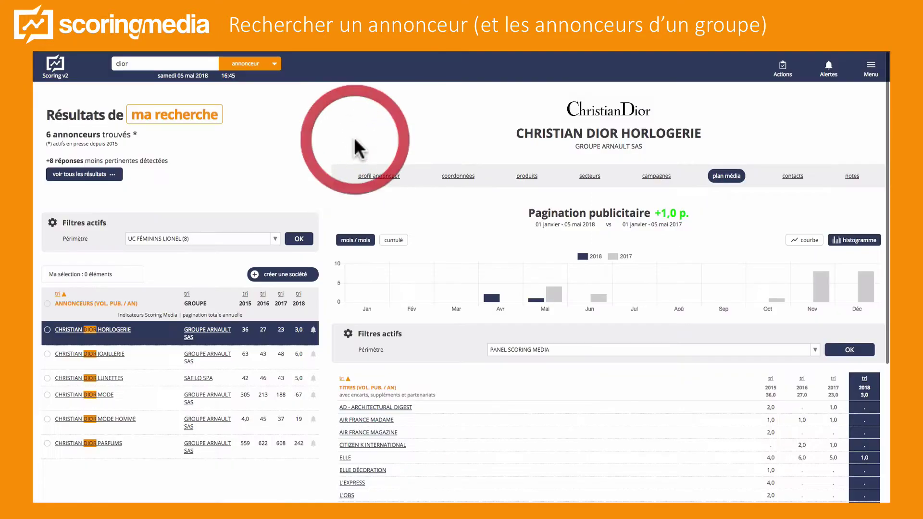
{"action": "left_click", "coordinate": [297, 239]}
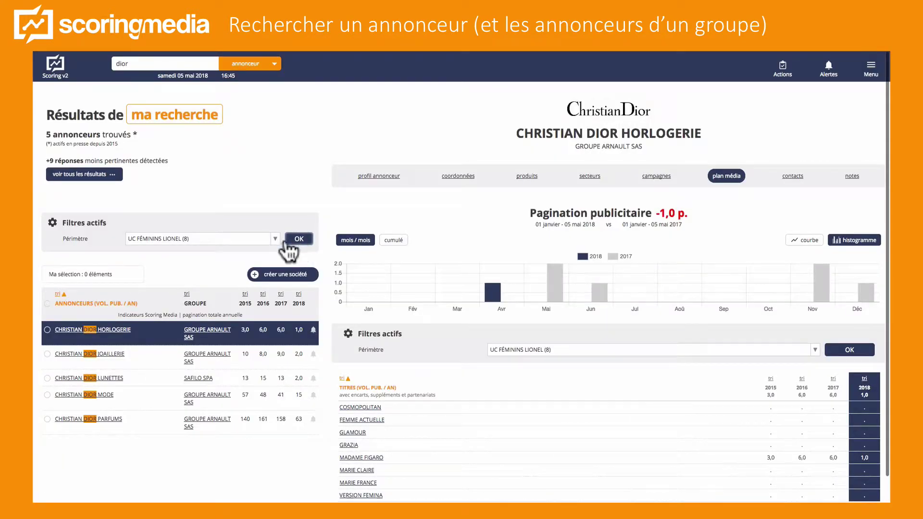
Step: Set the results' perimeter filter back to PANEL SCORING MEDIA and apply it
{"action": "left_click", "coordinate": [276, 239]}
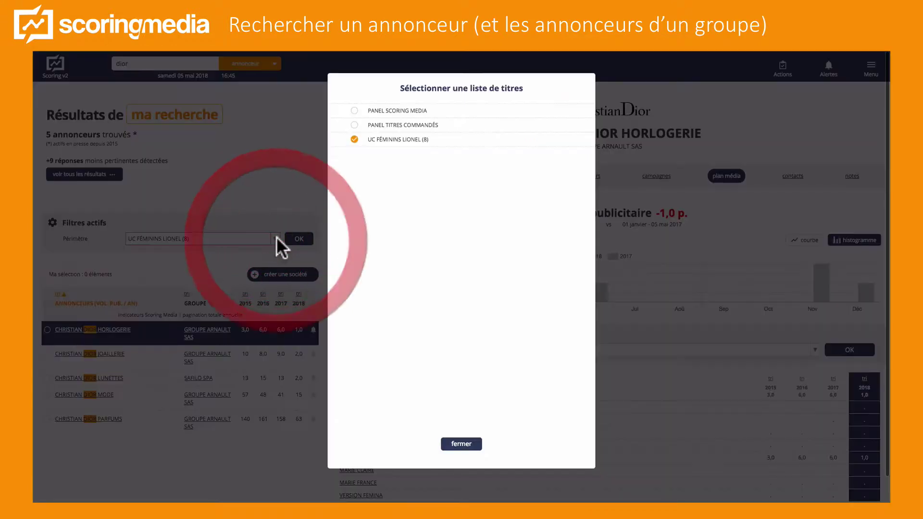
{"action": "left_click", "coordinate": [383, 112]}
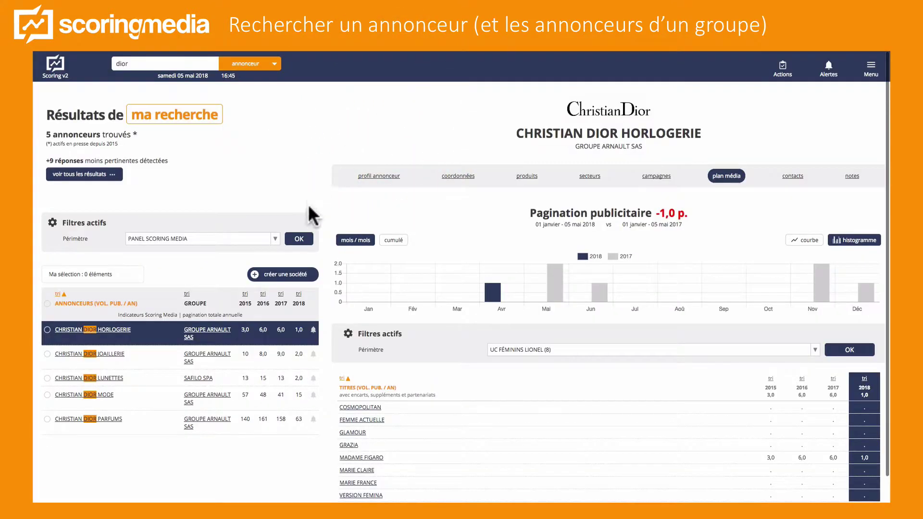
{"action": "left_click", "coordinate": [301, 238]}
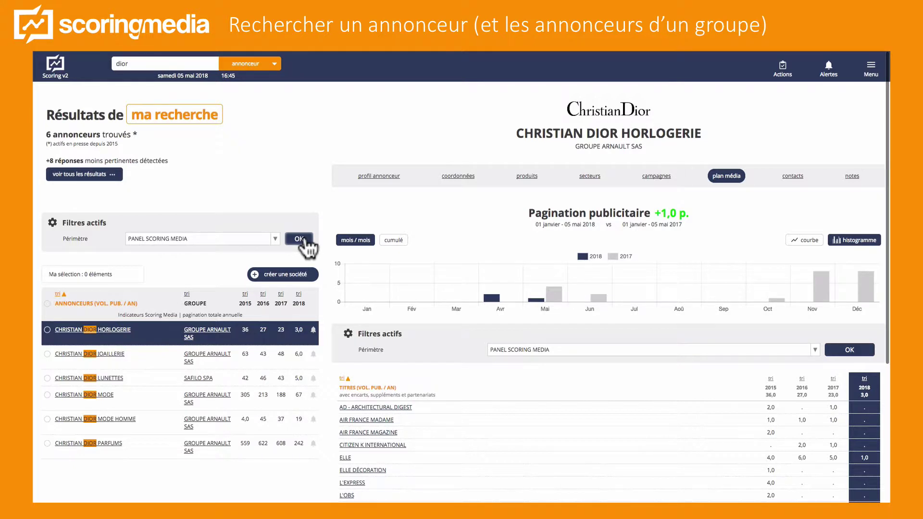
{"action": "left_click", "coordinate": [279, 187]}
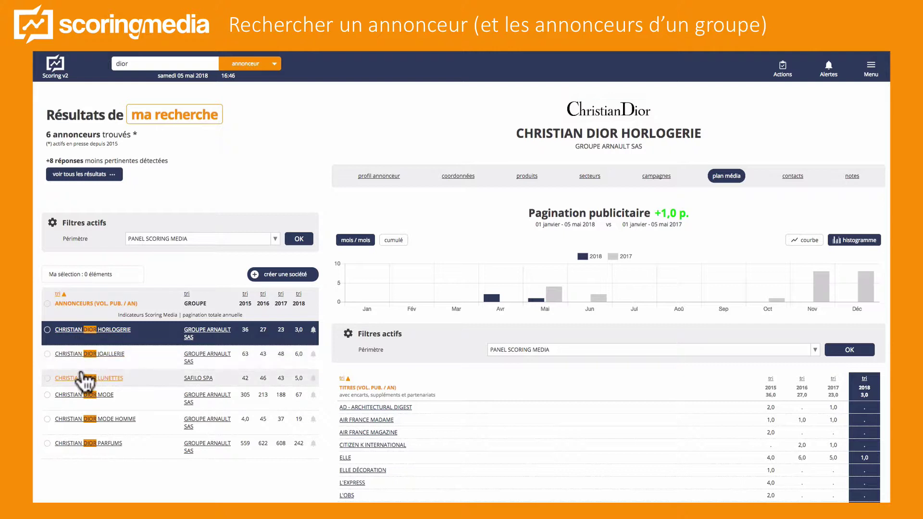
Step: Sort the dior advertisers by descending 2018 volume and list all advertisers belonging to GROUPE ARNAULT SAS
{"action": "left_click", "coordinate": [299, 294]}
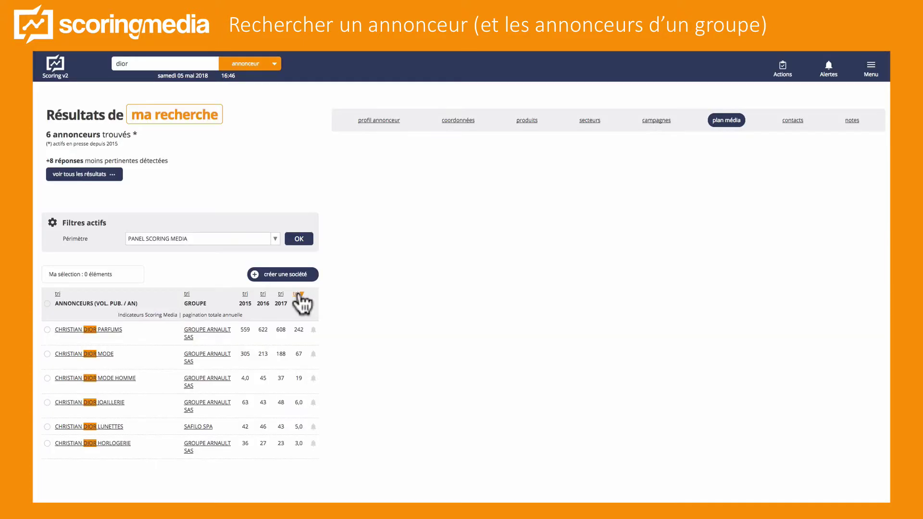
{"action": "left_click", "coordinate": [193, 331]}
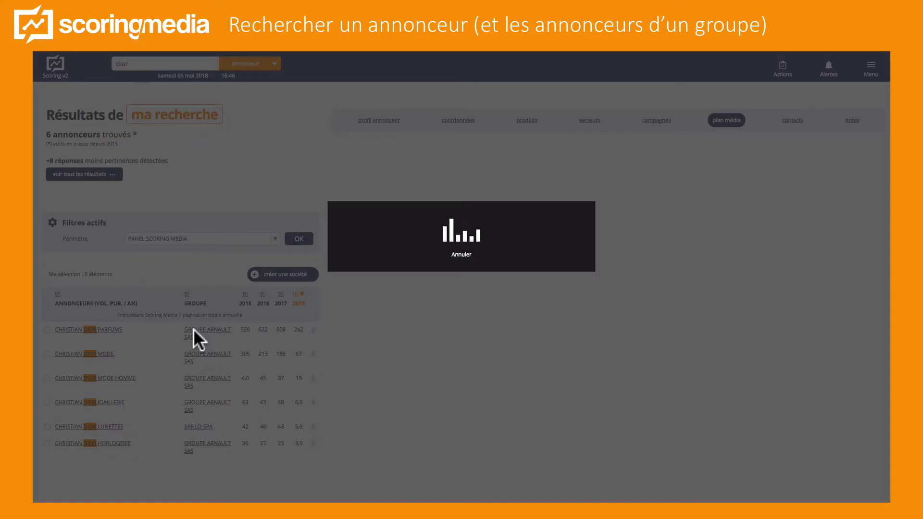
{"action": "scroll", "coordinate": [194, 339], "scroll_direction": "down", "scroll_amount": 3}
{"action": "scroll", "coordinate": [196, 341], "scroll_direction": "down", "scroll_amount": 15}
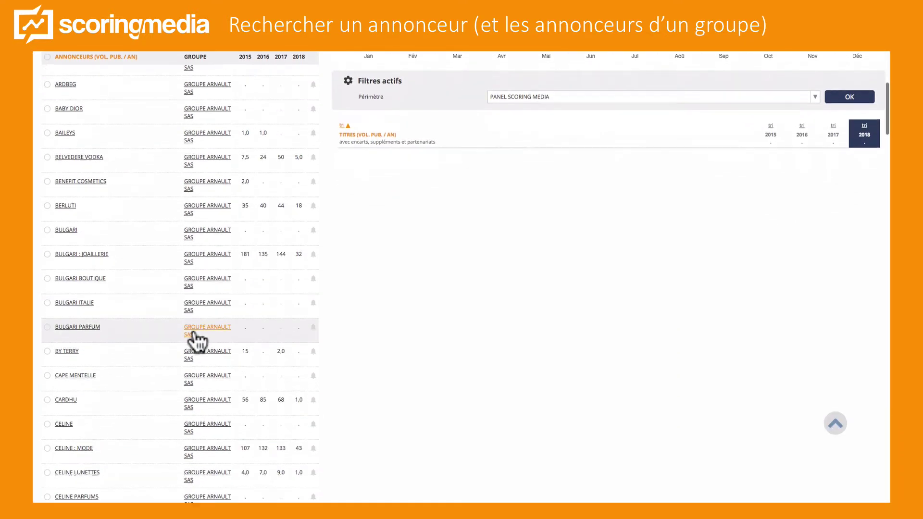
{"action": "scroll", "coordinate": [194, 340], "scroll_direction": "up", "scroll_amount": 15}
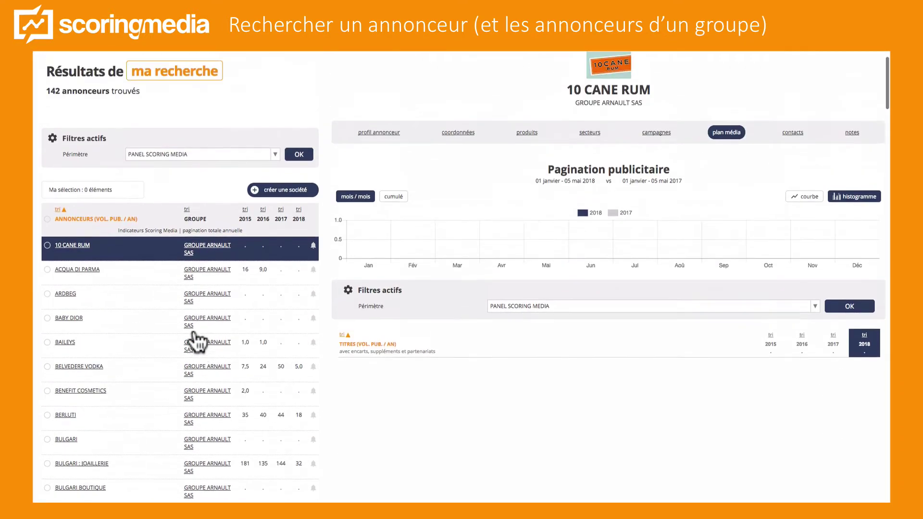
{"action": "left_click_drag", "start_coordinate": [47, 135], "coordinate": [140, 138]}
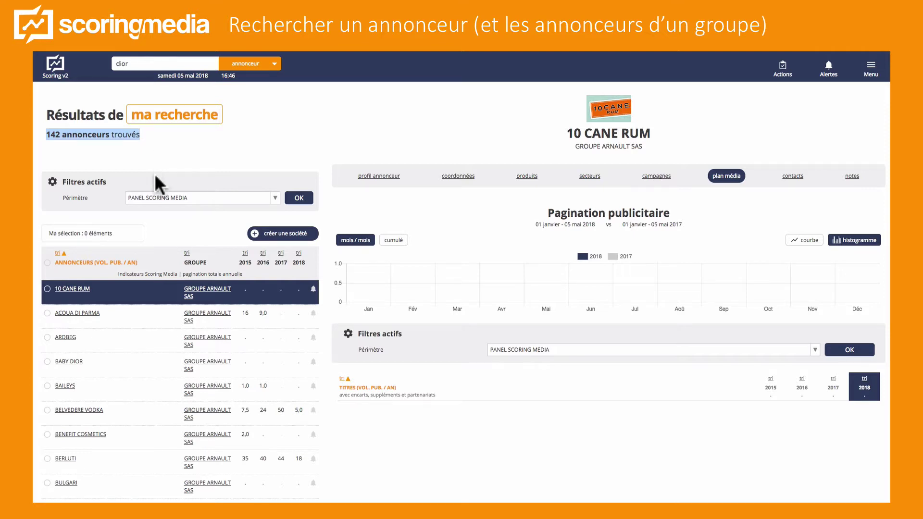
Step: Sort the group's advertisers by descending 2018 volume and open the media plans of CHRISTIAN DIOR PARFUMS, SEPHORA and GUERLAIN SA in turn
{"action": "left_click", "coordinate": [298, 253]}
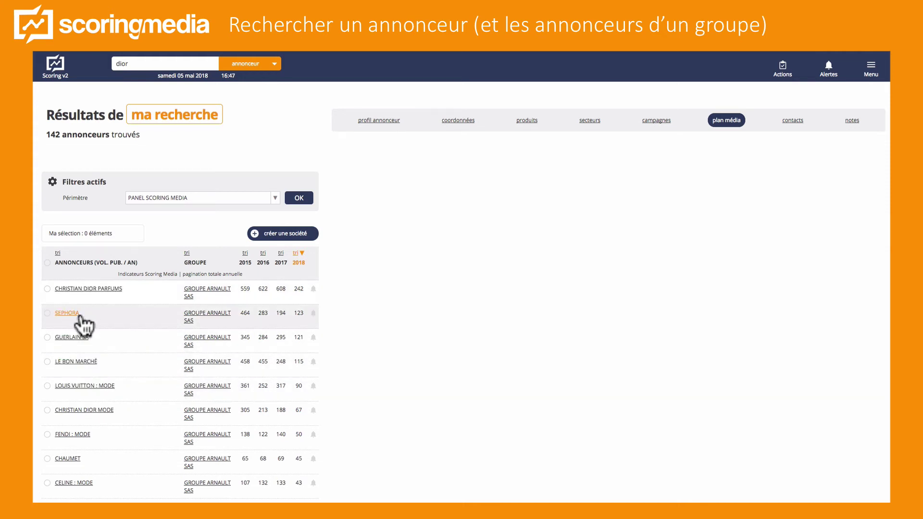
{"action": "left_click", "coordinate": [88, 289]}
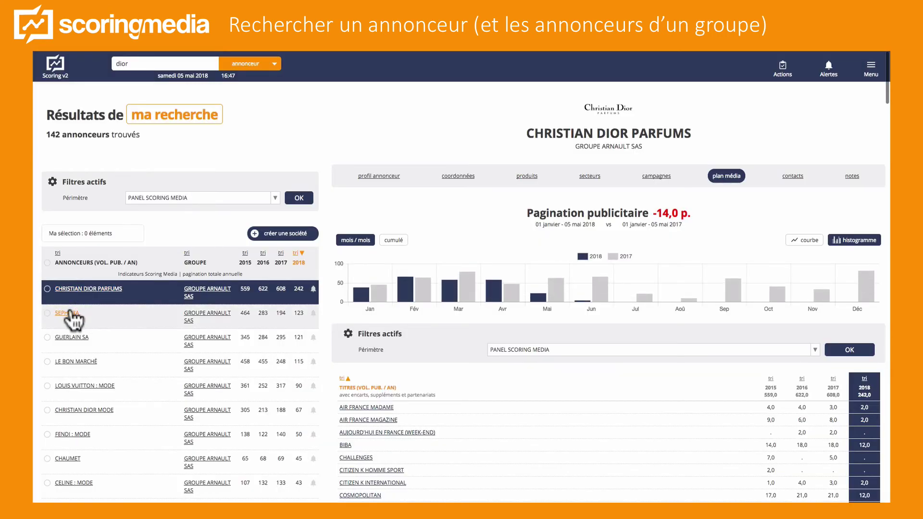
{"action": "left_click", "coordinate": [70, 312]}
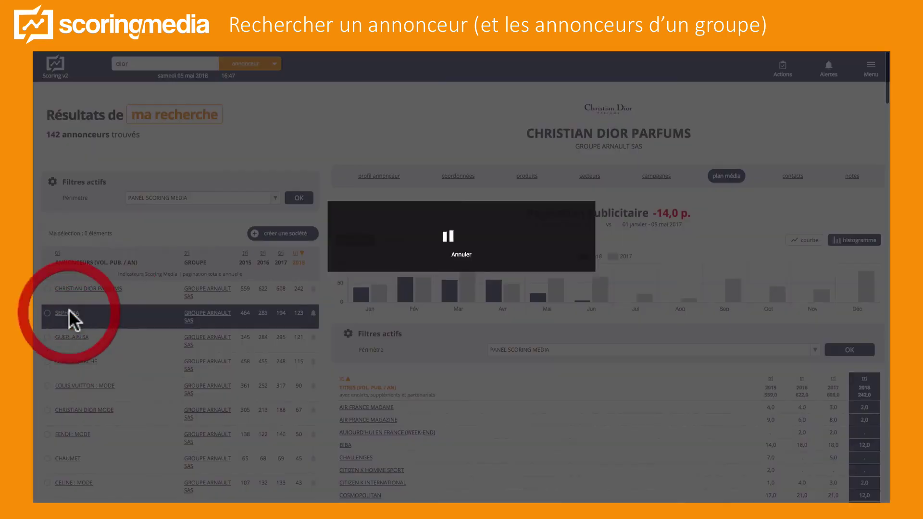
{"action": "left_click", "coordinate": [68, 337]}
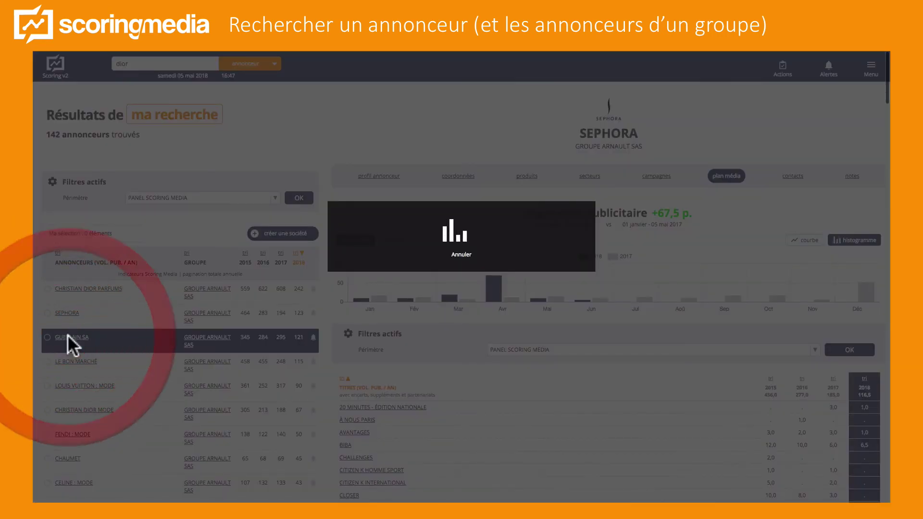